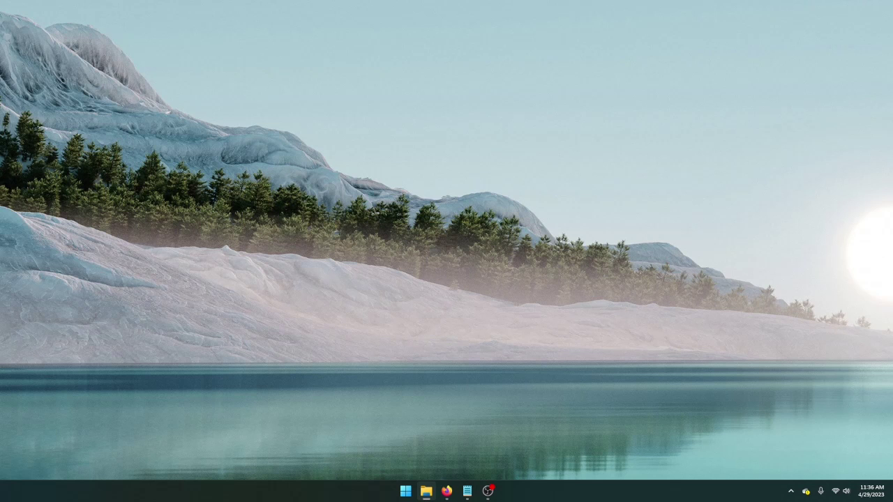
Open This PC in File Explorer and check that Local Disk (C:) has 70.9 GB free of 237 GB.
{"action": "left_click", "coordinate": [426, 491]}
{"action": "left_click_drag", "start_coordinate": [305, 139], "coordinate": [491, 133]}
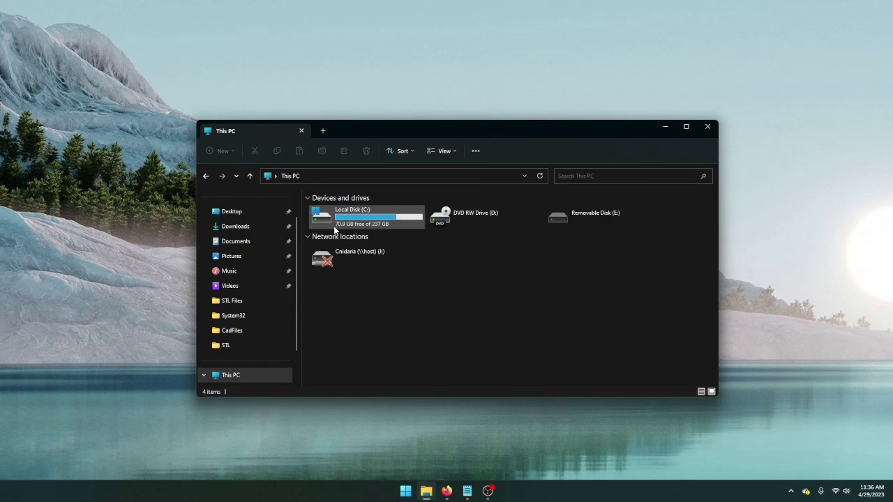
{"action": "mouse_move", "coordinate": [357, 229]}
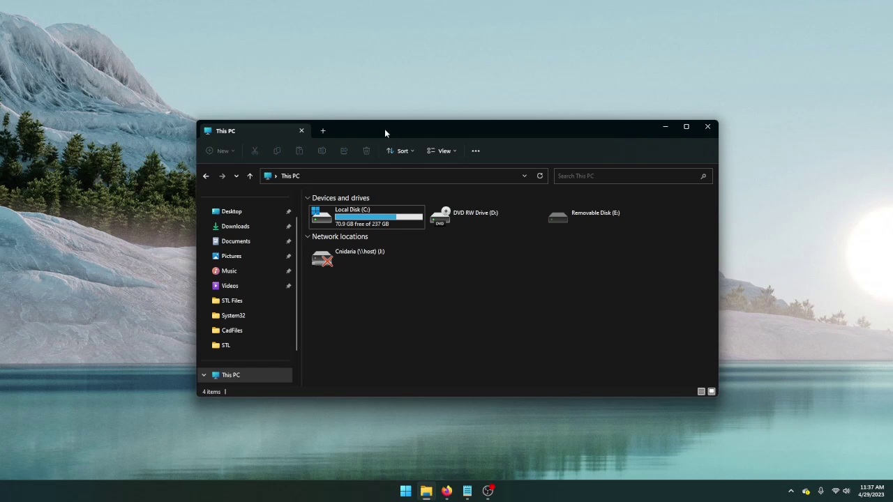
{"action": "left_click_drag", "start_coordinate": [397, 134], "coordinate": [359, 144]}
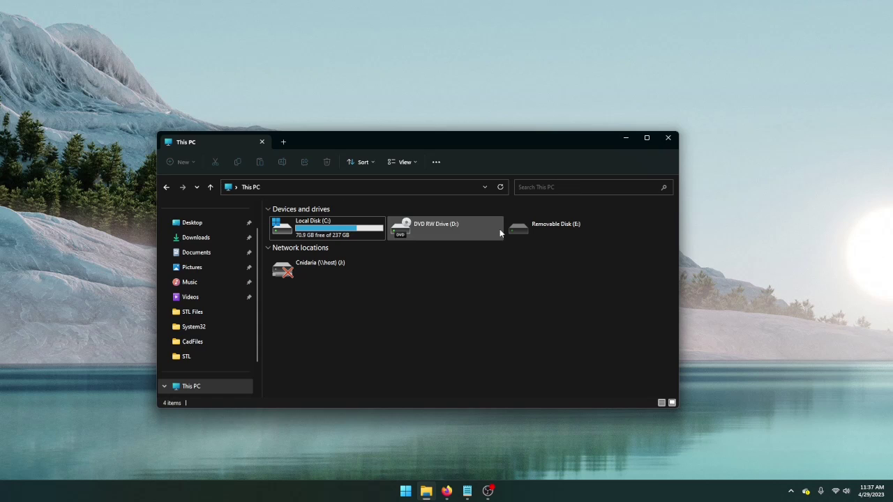
{"action": "mouse_move", "coordinate": [308, 231]}
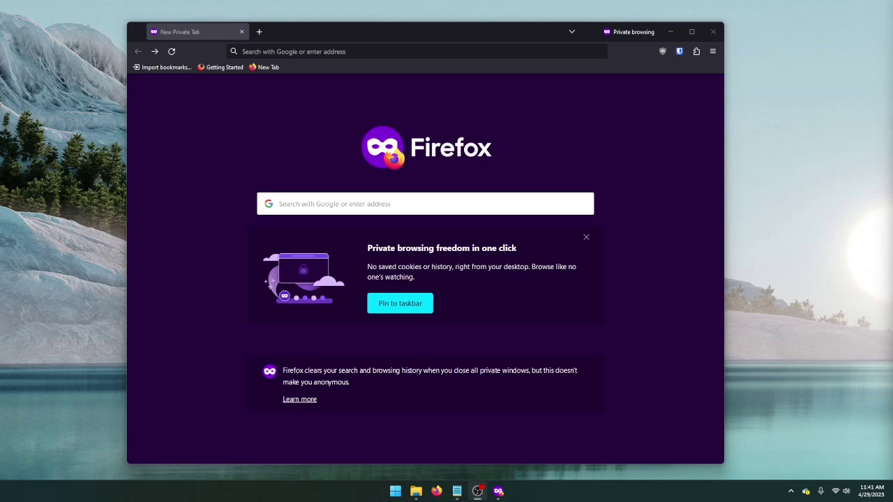
Search Google for 'treesize free' from Firefox's address bar.
{"action": "left_click", "coordinate": [402, 48]}
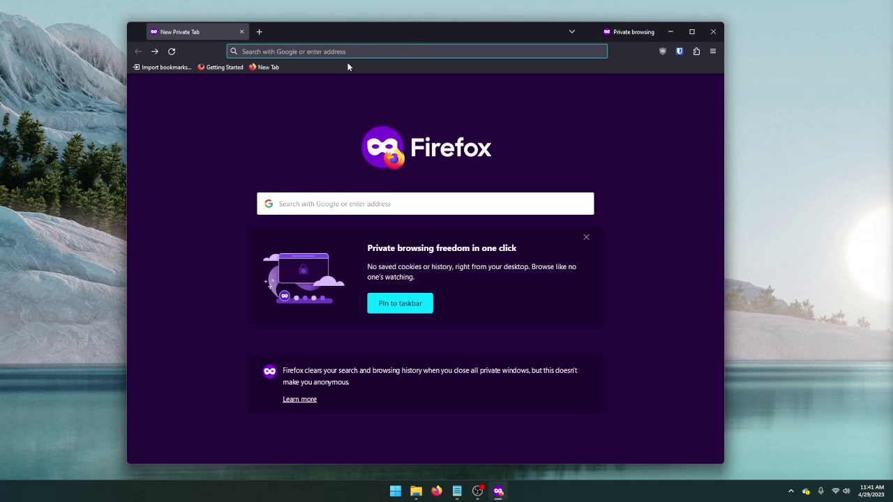
{"action": "type", "text": "t"}
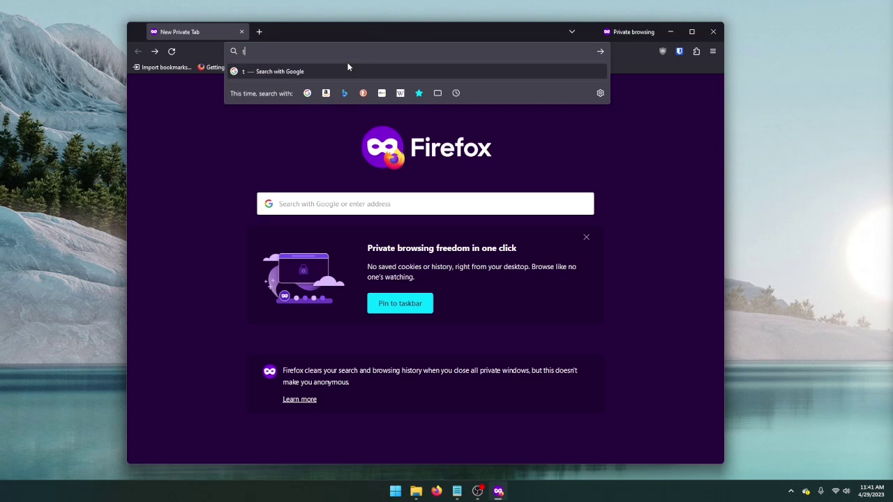
{"action": "type", "text": "reesize free"}
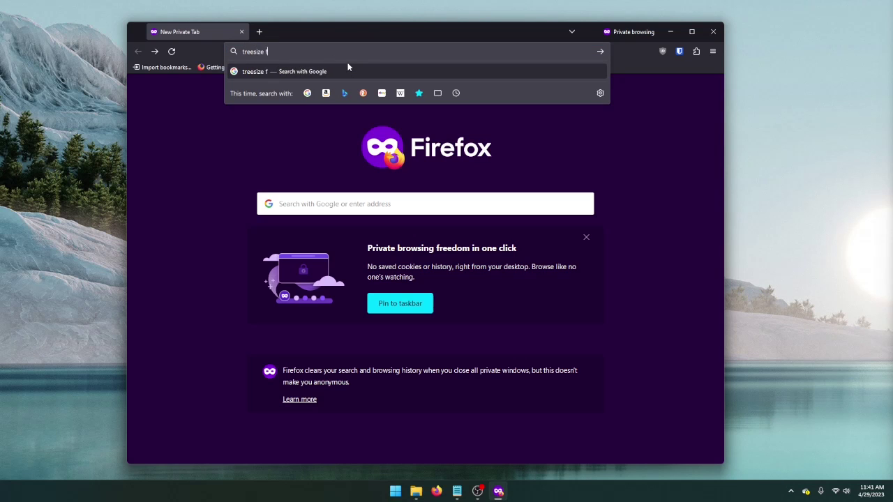
{"action": "key", "text": "Return"}
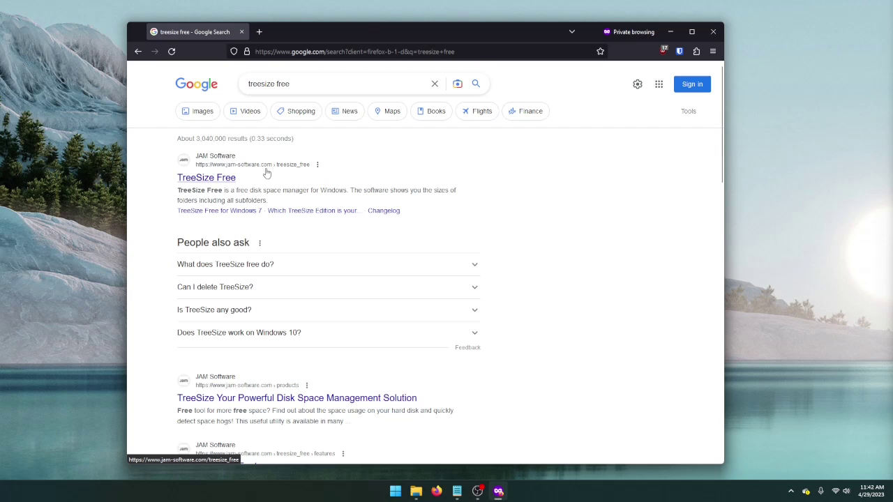
Open the TreeSize Free page on jam-software.com, save the cookie choice and start the free download.
{"action": "left_click", "coordinate": [222, 179]}
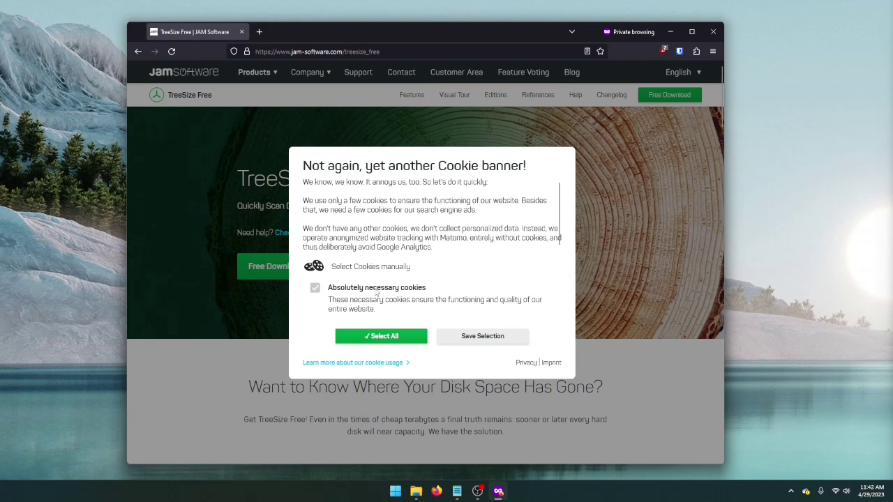
{"action": "left_click", "coordinate": [475, 337]}
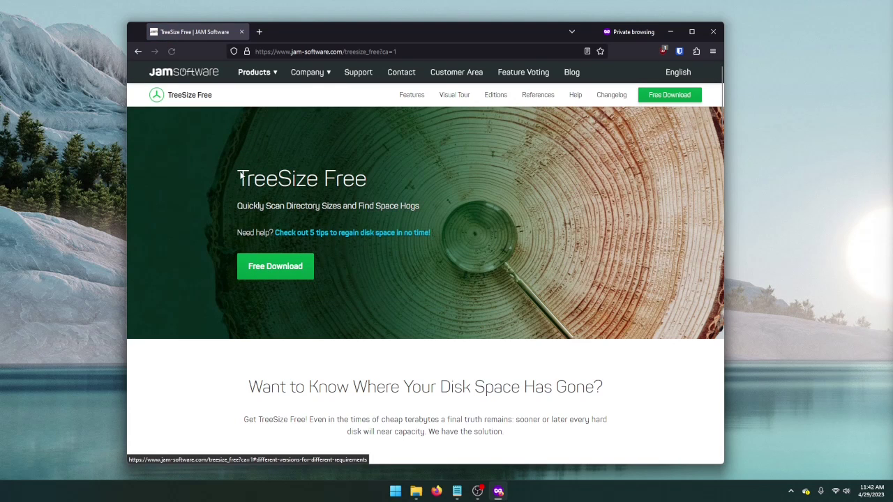
{"action": "left_click", "coordinate": [263, 269]}
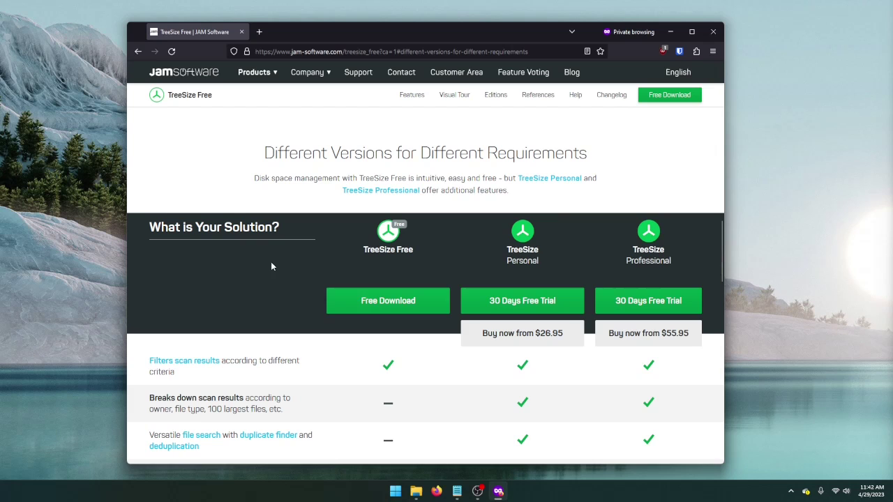
{"action": "left_click", "coordinate": [380, 302]}
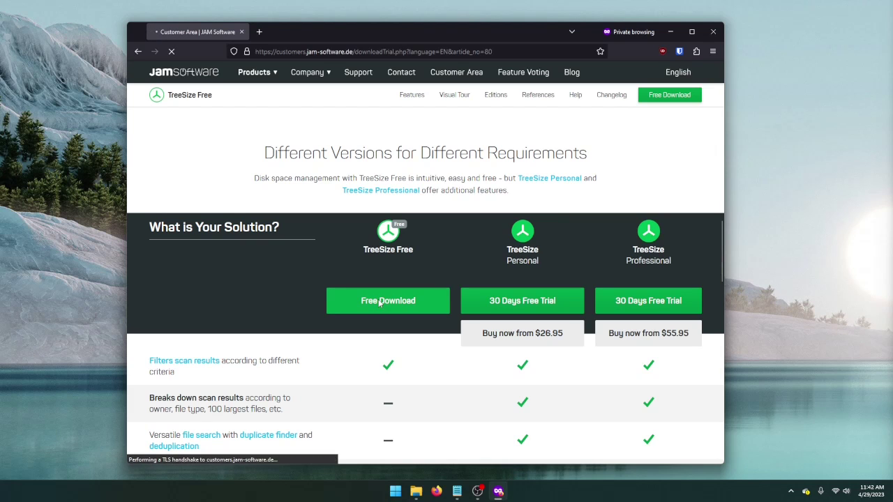
Download TreeSizeFreeSetup.exe, continue with TreeSize Free, and open the downloaded installer.
{"action": "left_click", "coordinate": [381, 335]}
{"action": "left_click", "coordinate": [347, 178]}
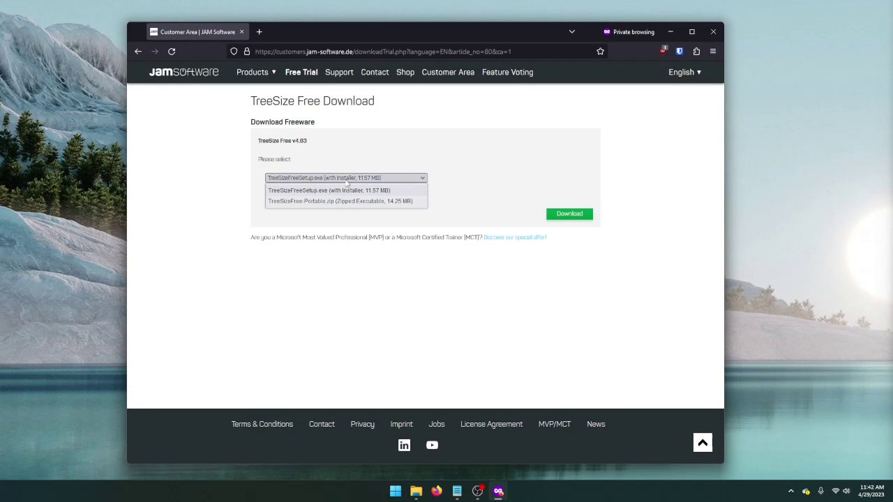
{"action": "left_click", "coordinate": [347, 180]}
{"action": "left_click", "coordinate": [348, 178]}
{"action": "left_click", "coordinate": [294, 192]}
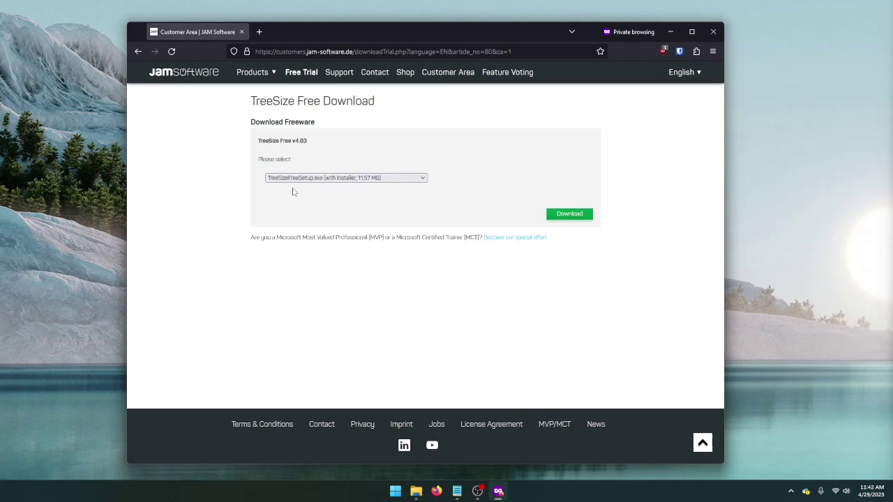
{"action": "left_click", "coordinate": [559, 217]}
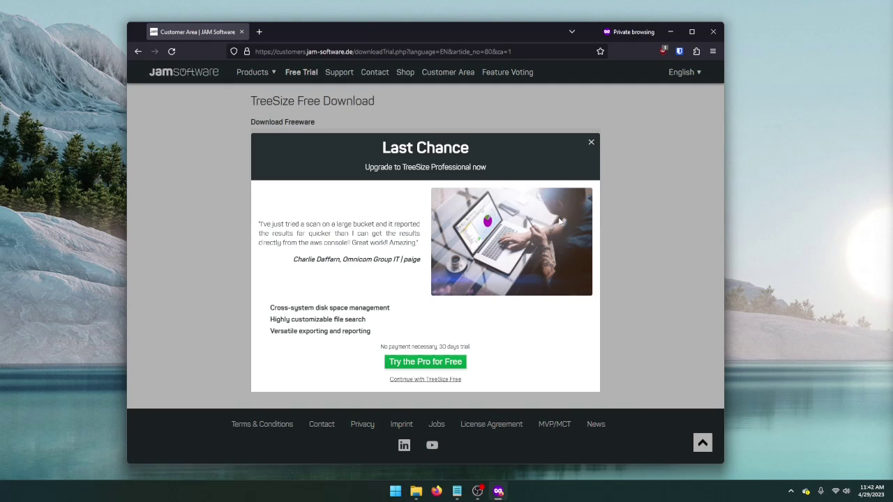
{"action": "left_click", "coordinate": [434, 380]}
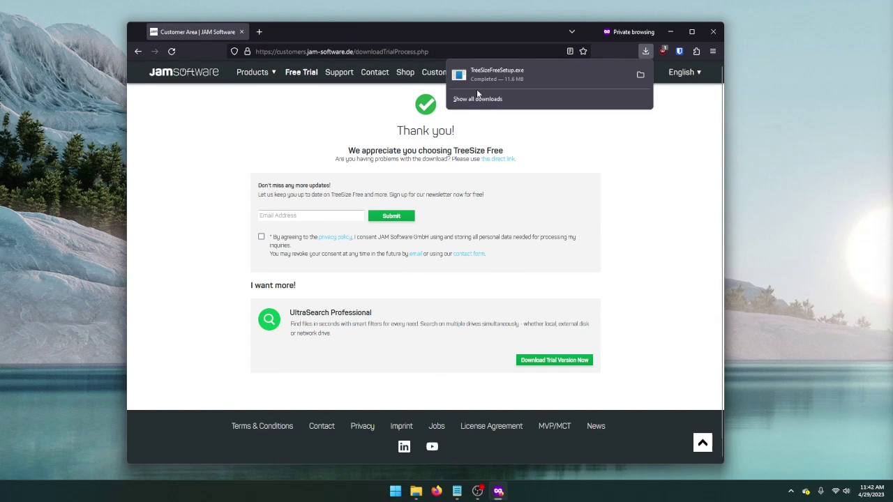
{"action": "left_click", "coordinate": [501, 77]}
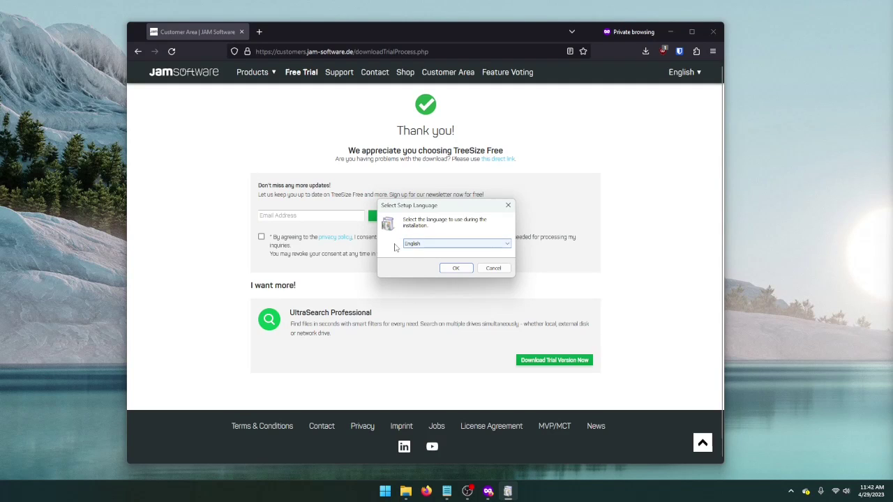
Install TreeSize Free in English, accepting the license and choosing to launch it as Administrator.
{"action": "left_click", "coordinate": [447, 245]}
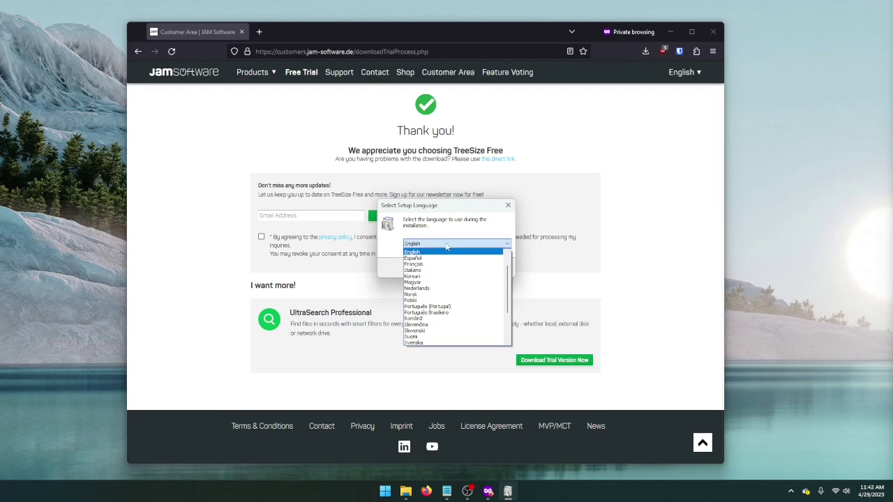
{"action": "left_click", "coordinate": [446, 245]}
{"action": "left_click", "coordinate": [460, 268]}
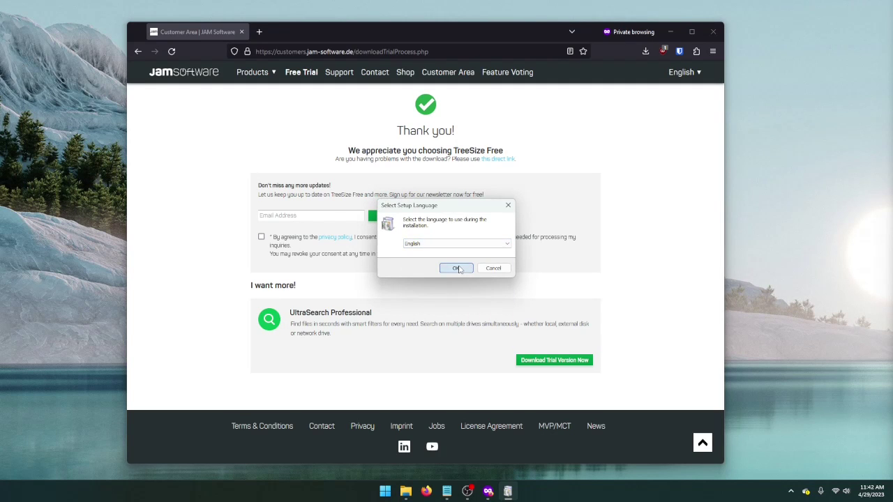
{"action": "left_click", "coordinate": [353, 290]}
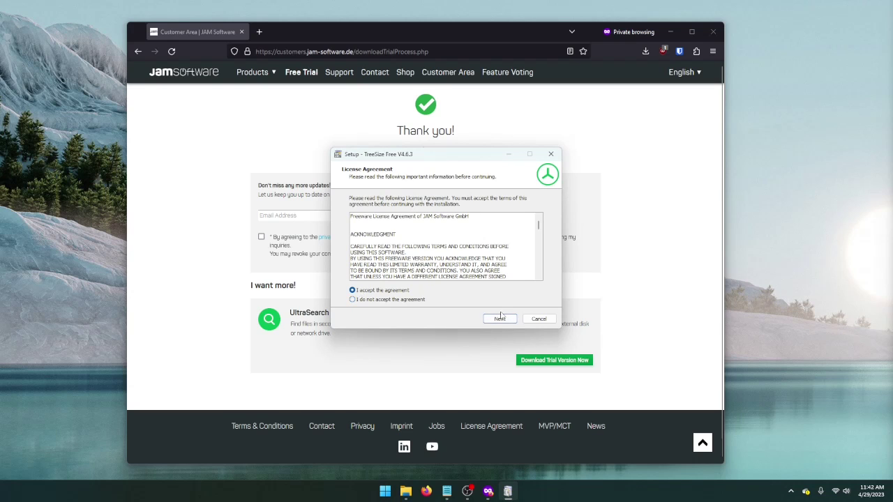
{"action": "left_click", "coordinate": [499, 319]}
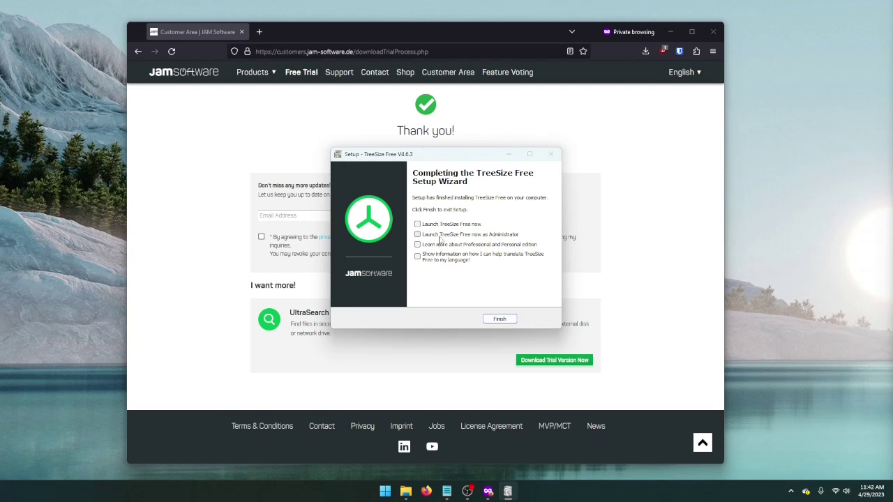
{"action": "left_click", "coordinate": [436, 235]}
Finish setup, then expand C:\'s [6 Files] group and inspect pagefile.sys at 21.0 GB.
{"action": "left_click", "coordinate": [500, 320]}
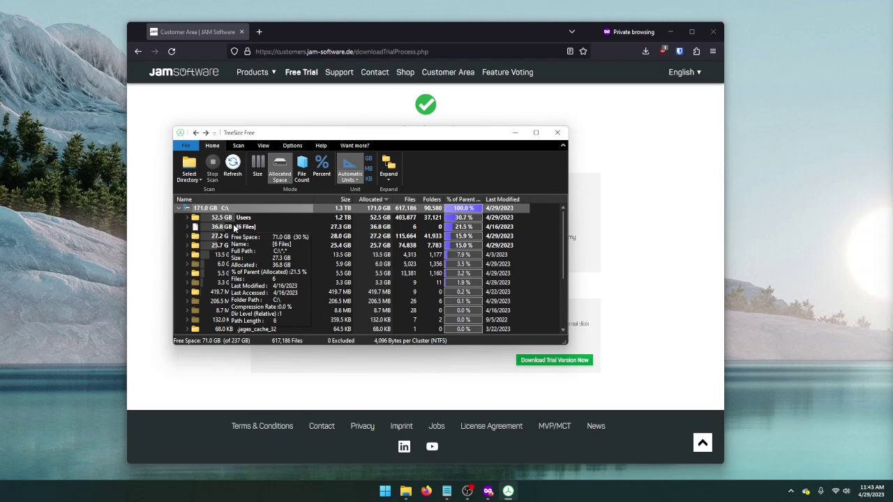
{"action": "left_click", "coordinate": [234, 229]}
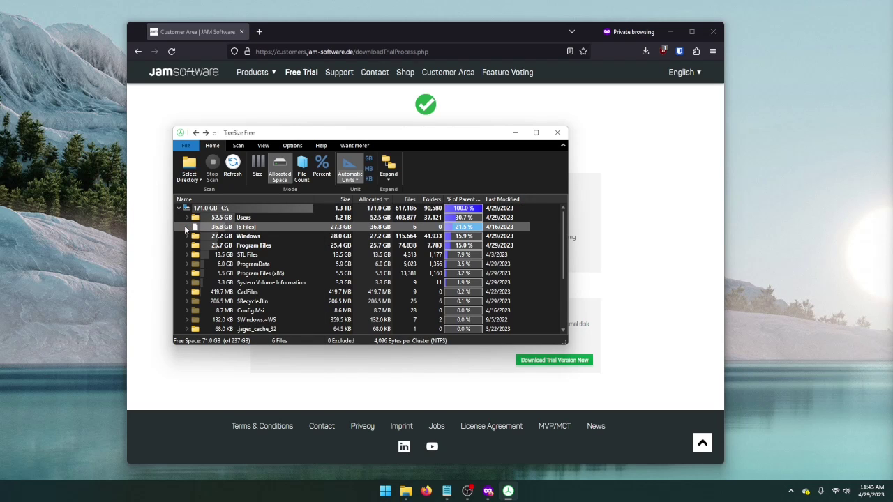
{"action": "left_click", "coordinate": [187, 227]}
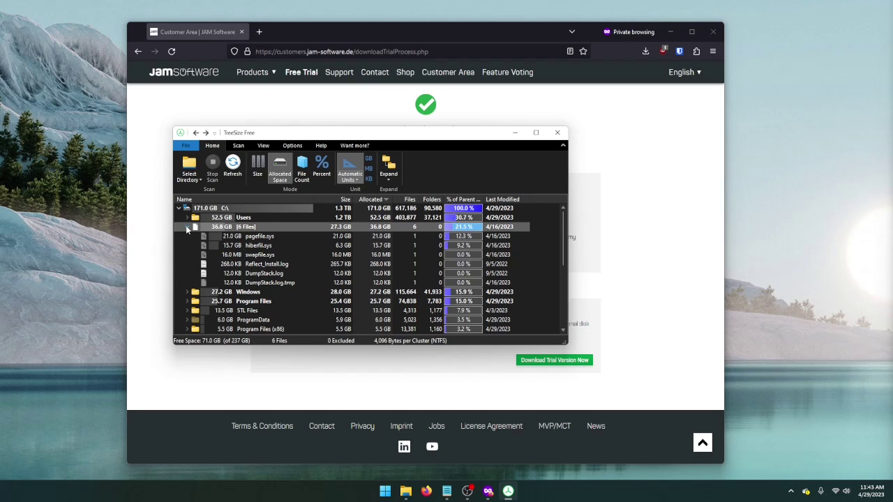
{"action": "left_click", "coordinate": [207, 236]}
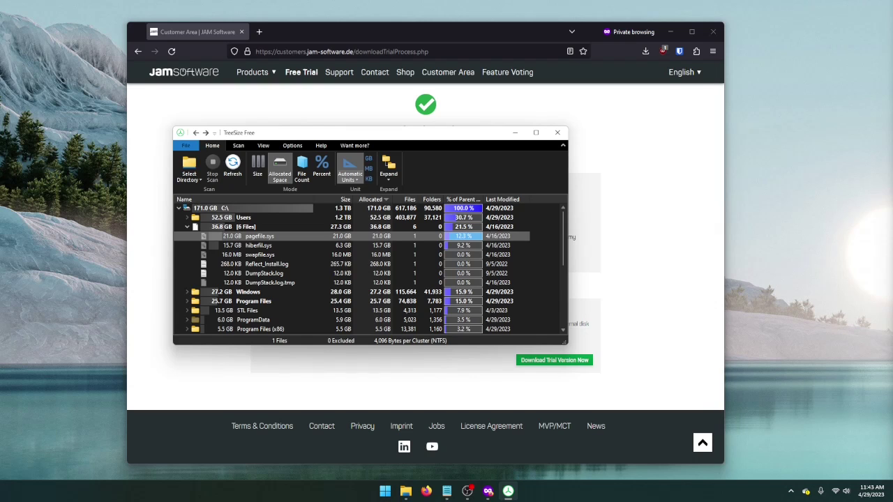
{"action": "mouse_move", "coordinate": [263, 241]}
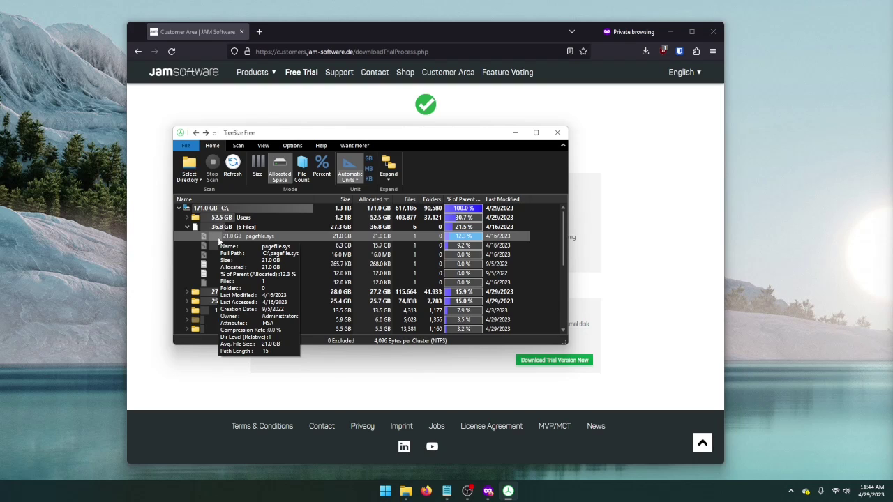
{"action": "left_click", "coordinate": [96, 324]}
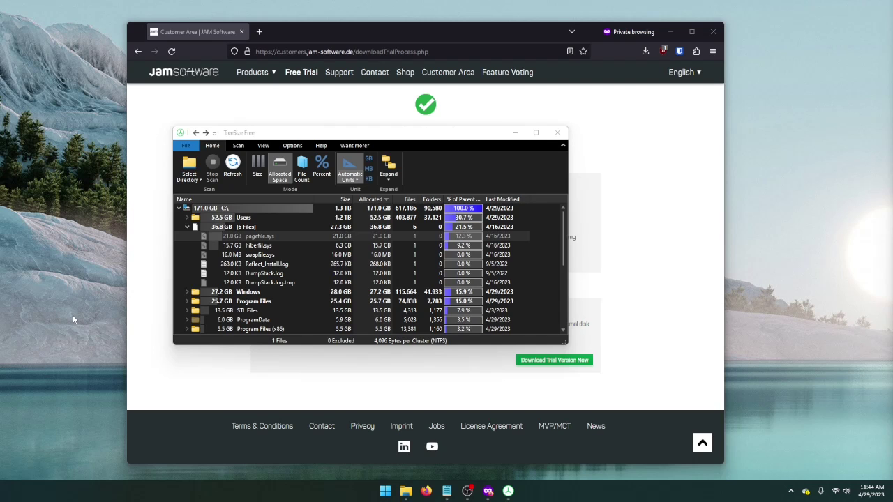
Run systempropertiesadvanced from the Win+R Run dialog to open System Properties' Advanced tab.
{"action": "key", "text": "super+r"}
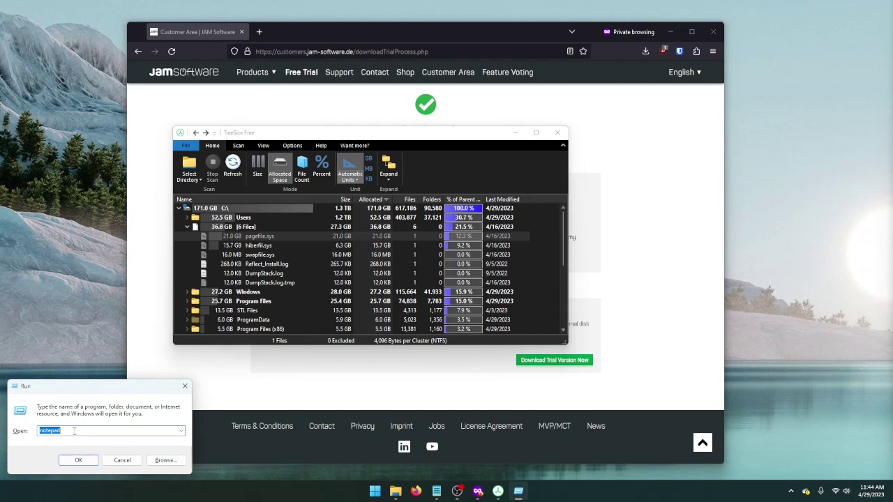
{"action": "right_click", "coordinate": [374, 493]}
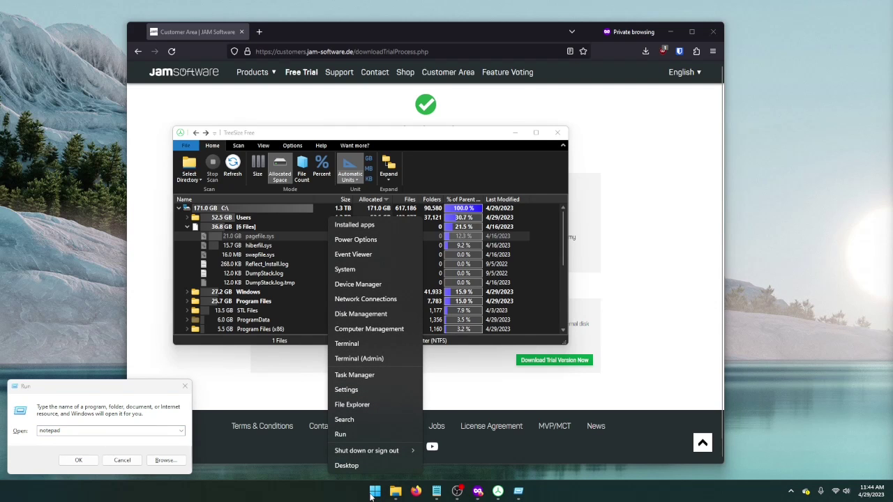
{"action": "left_click", "coordinate": [341, 435]}
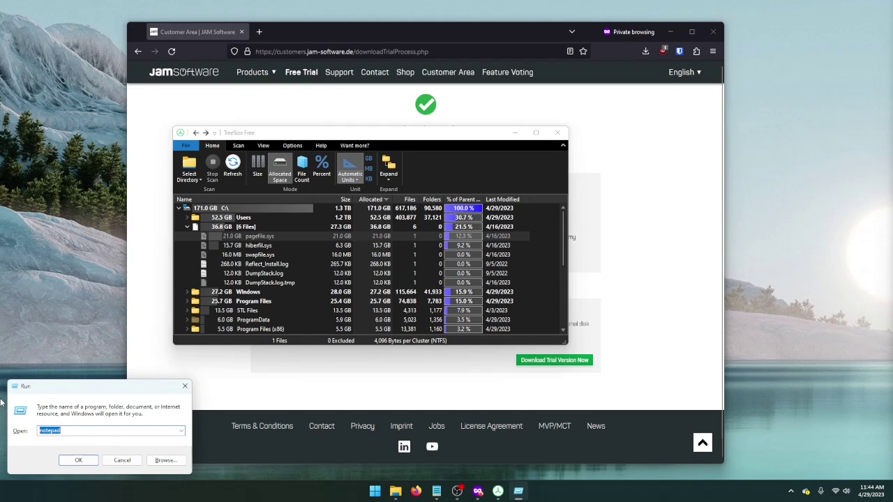
{"action": "type", "text": "syst"}
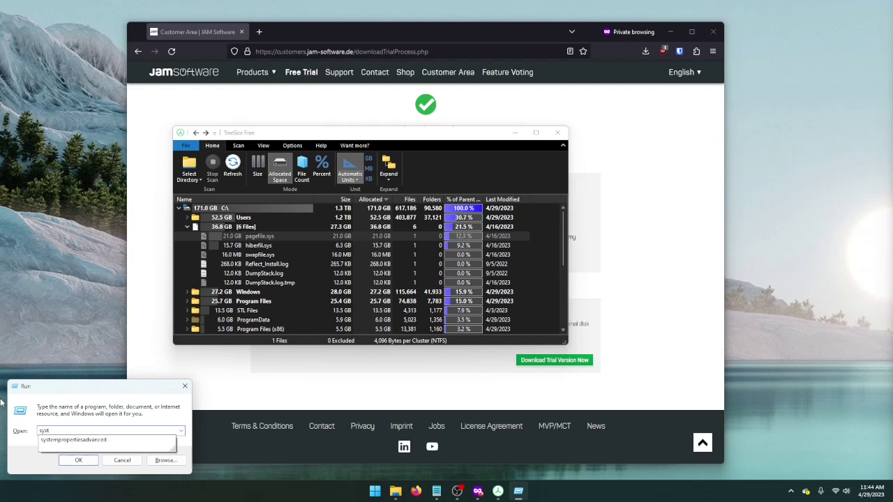
{"action": "key", "text": "Down"}
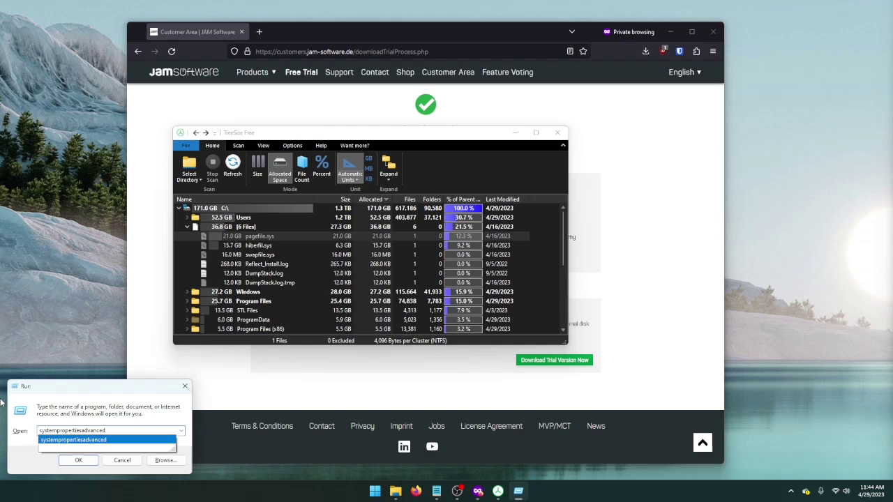
{"action": "key", "text": "Return"}
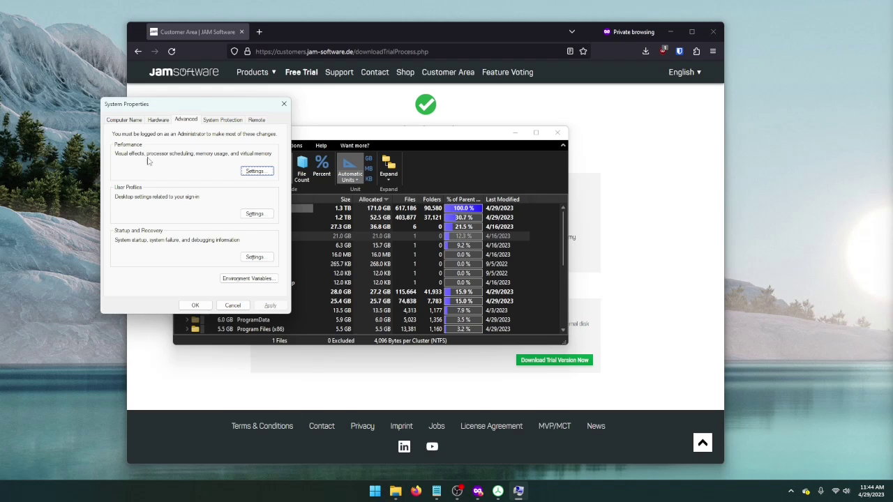
Open the Virtual Memory settings from the Advanced tab of Performance Options.
{"action": "left_click", "coordinate": [255, 172]}
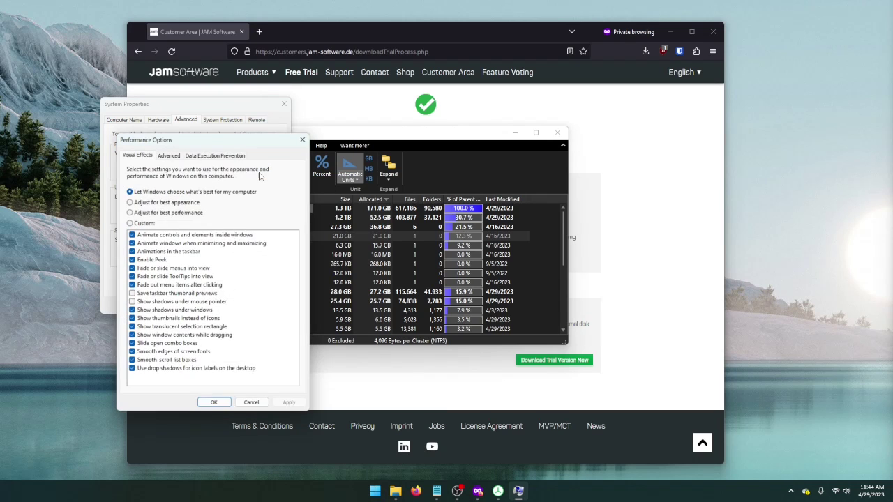
{"action": "left_click", "coordinate": [169, 156]}
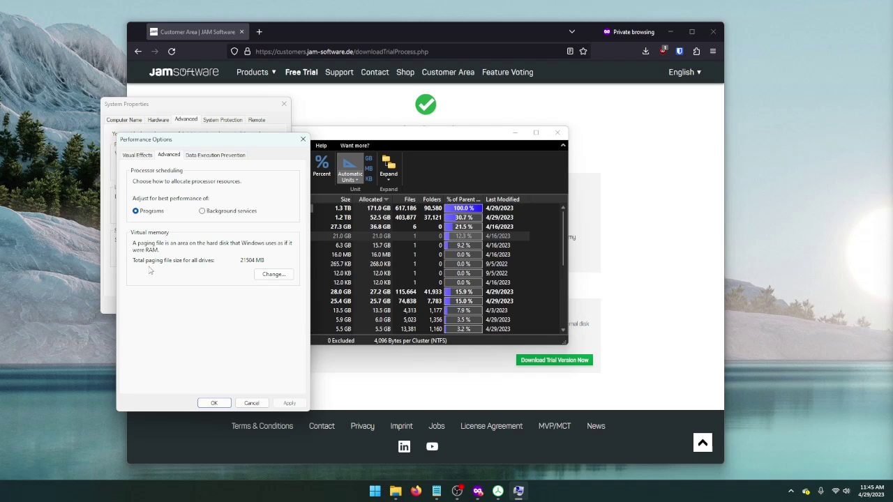
{"action": "left_click", "coordinate": [267, 277]}
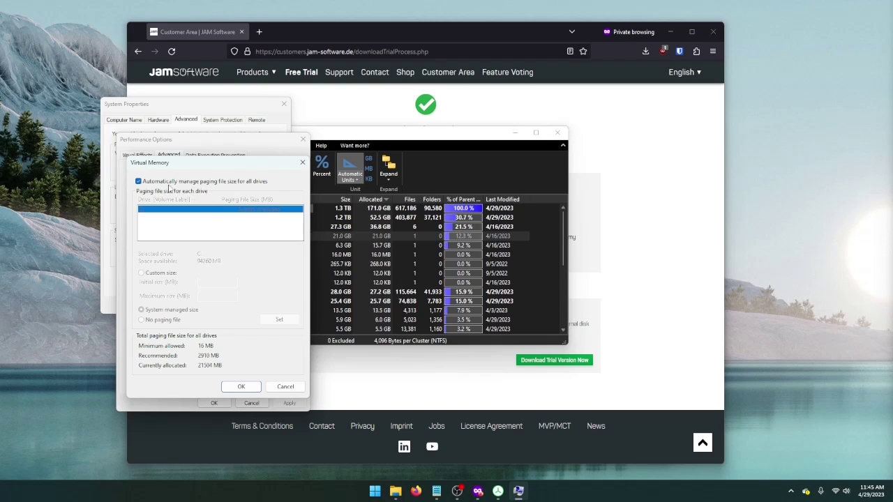
Turn off automatic paging file management and set drive C: to No paging file.
{"action": "left_click", "coordinate": [160, 184]}
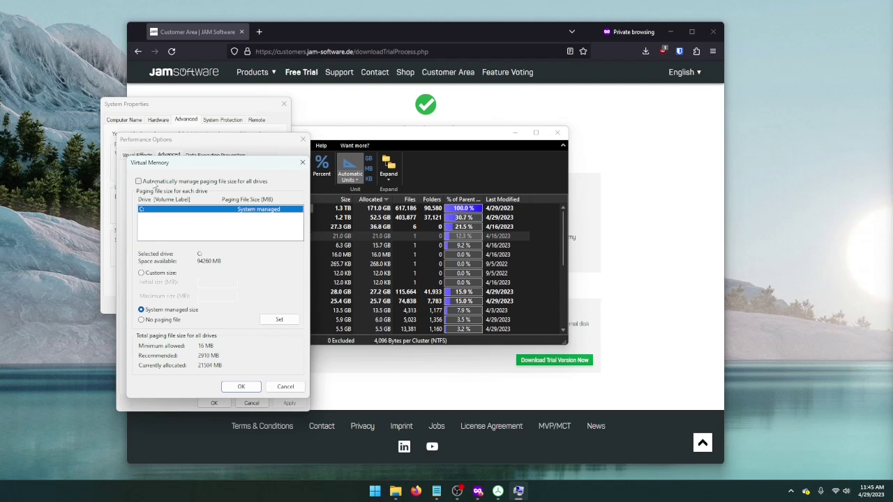
{"action": "left_click", "coordinate": [160, 321]}
{"action": "left_click", "coordinate": [159, 273]}
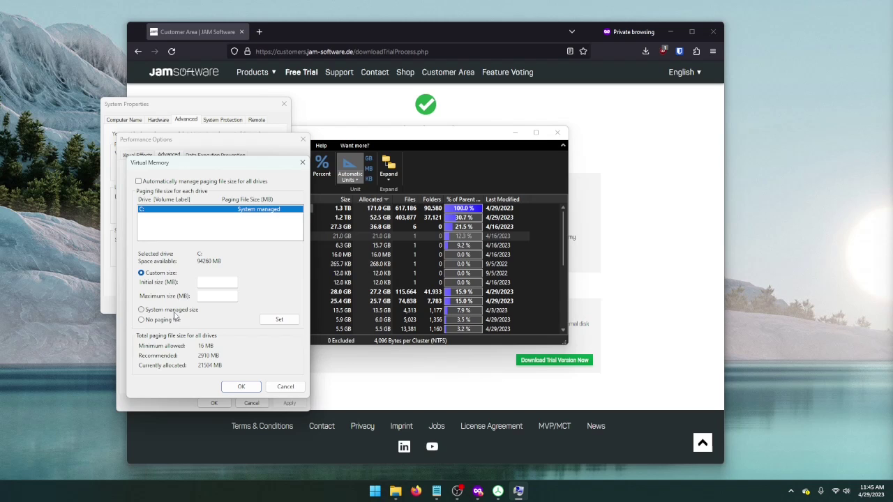
{"action": "left_click", "coordinate": [172, 320]}
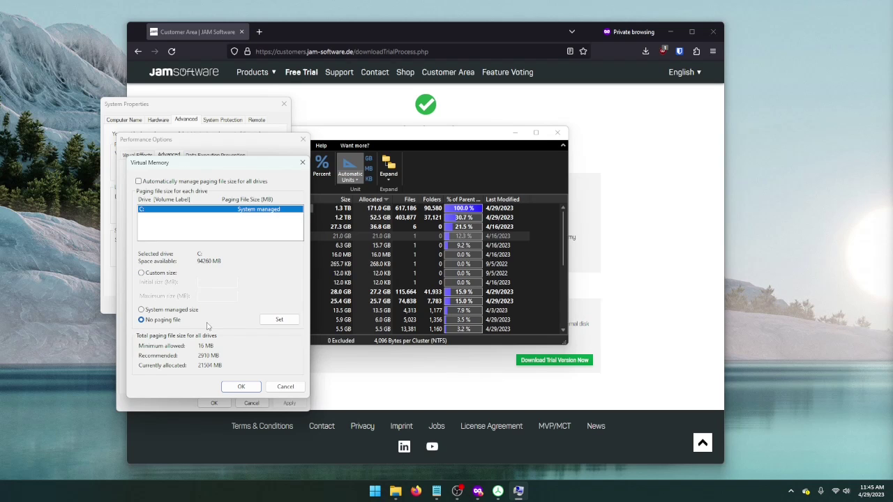
{"action": "left_click", "coordinate": [246, 387]}
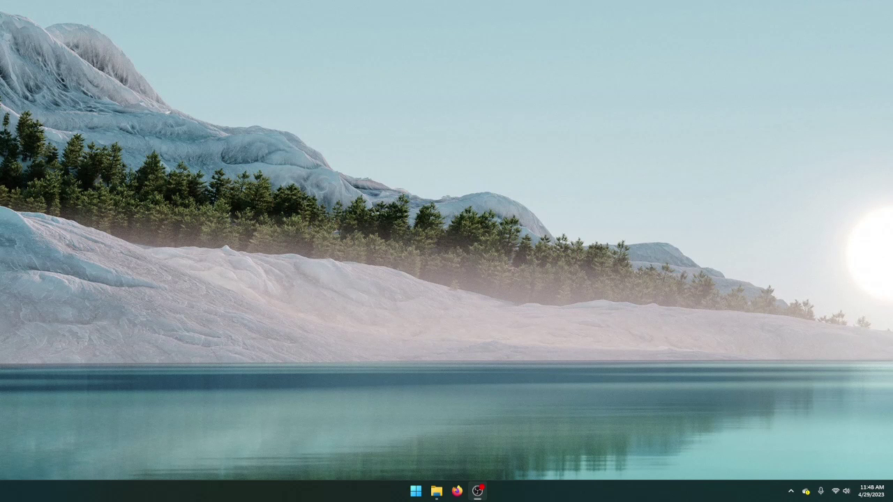
Center the This PC window and confirm Local Disk (C:) shows 91.0 GB free of 237 GB.
{"action": "left_click_drag", "start_coordinate": [823, 88], "coordinate": [407, 99]}
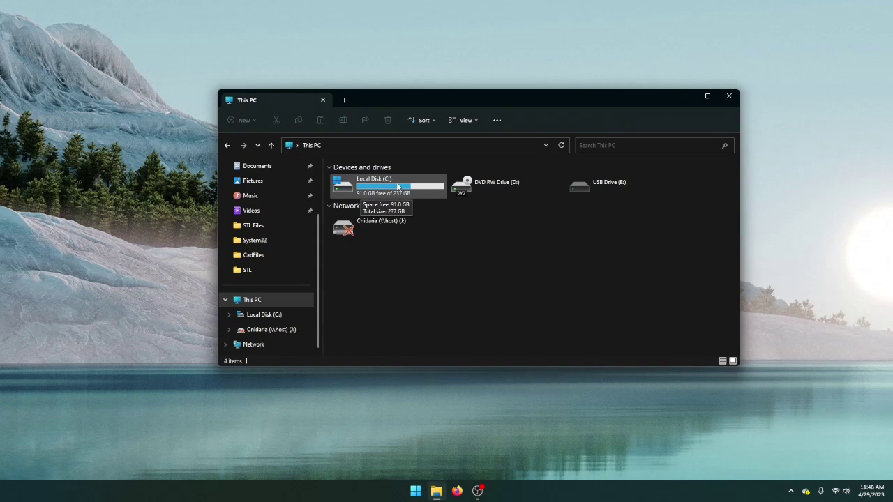